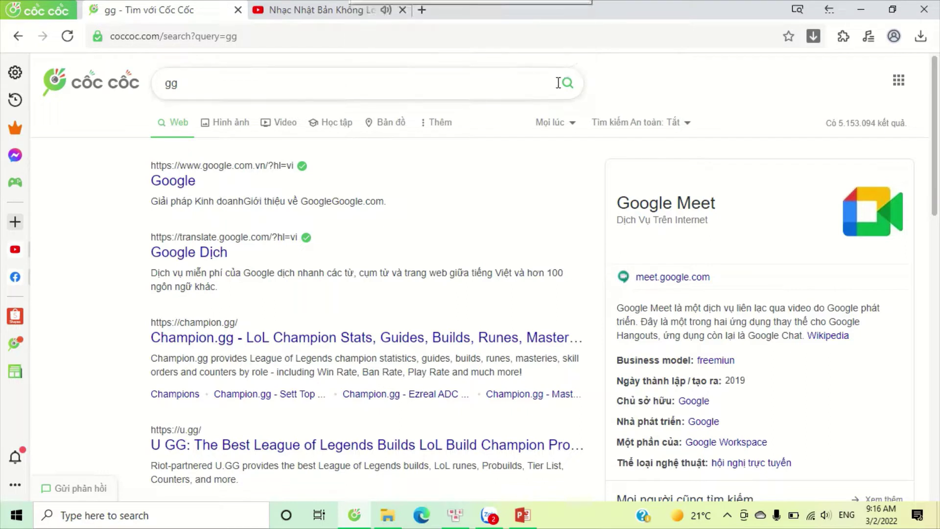
Open the Quizizz website through a web search for "quizizz" and close the two leftover search tabs
click(193, 181)
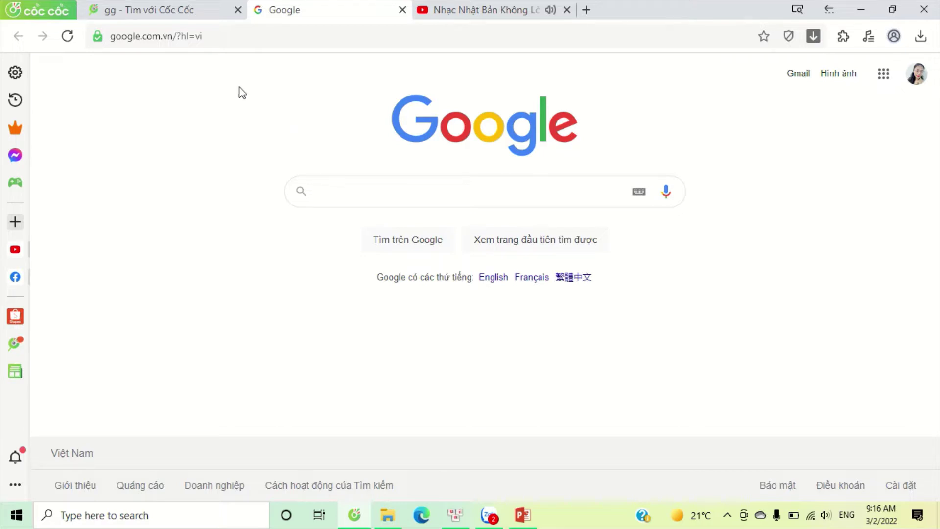
click(230, 45)
text(quizizz)
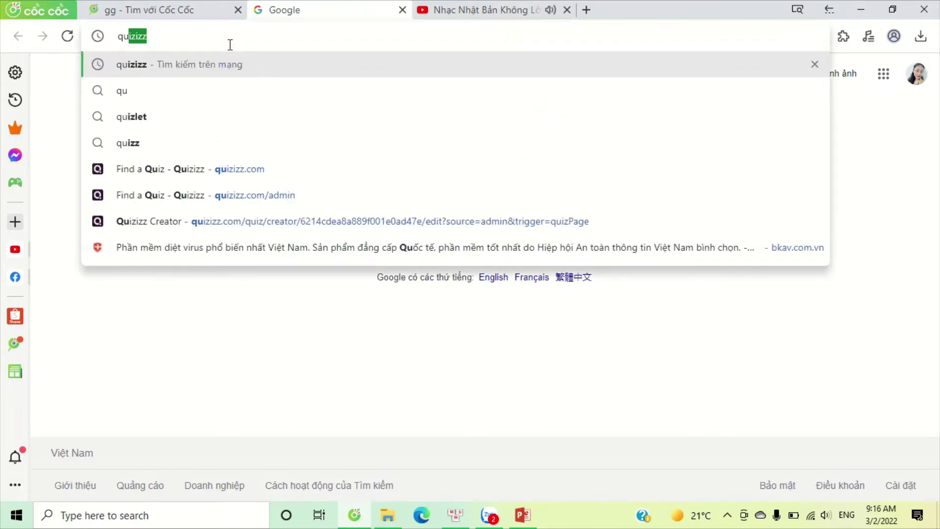
key(Return)
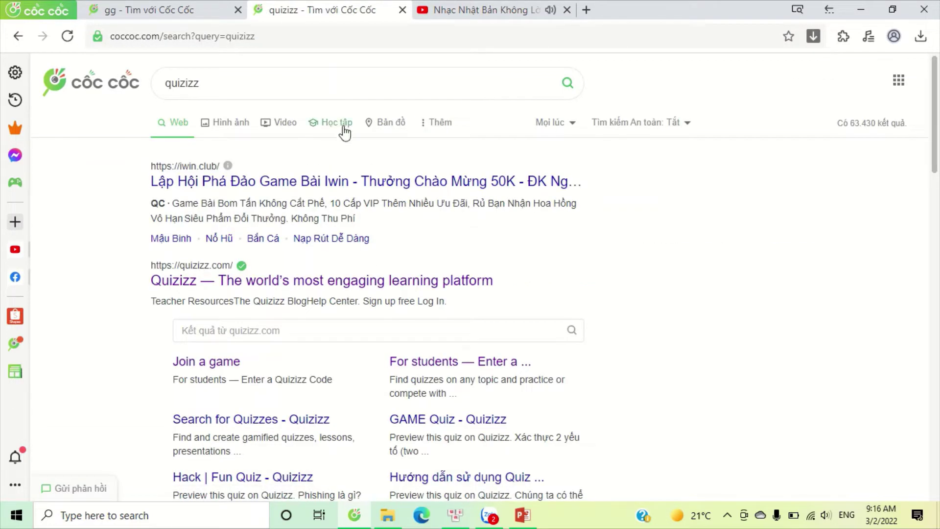
scroll(343, 130, down, 1)
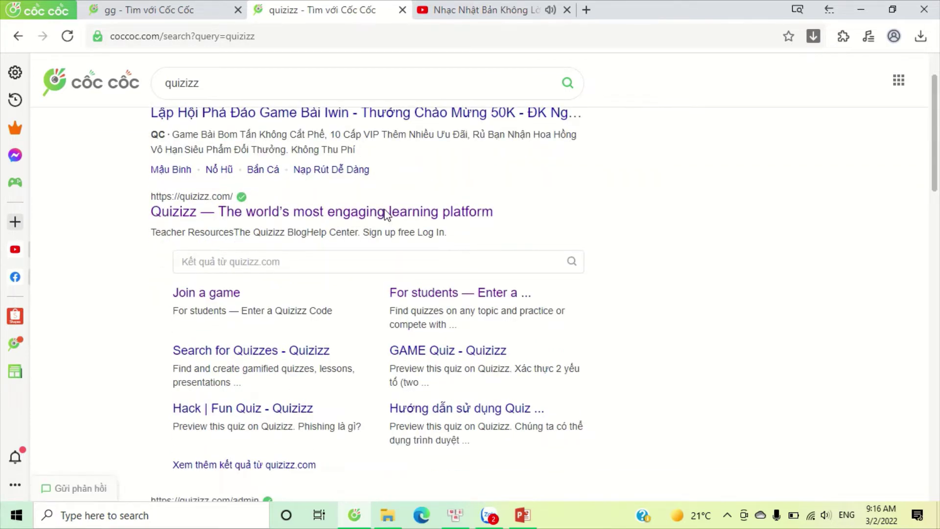
click(386, 213)
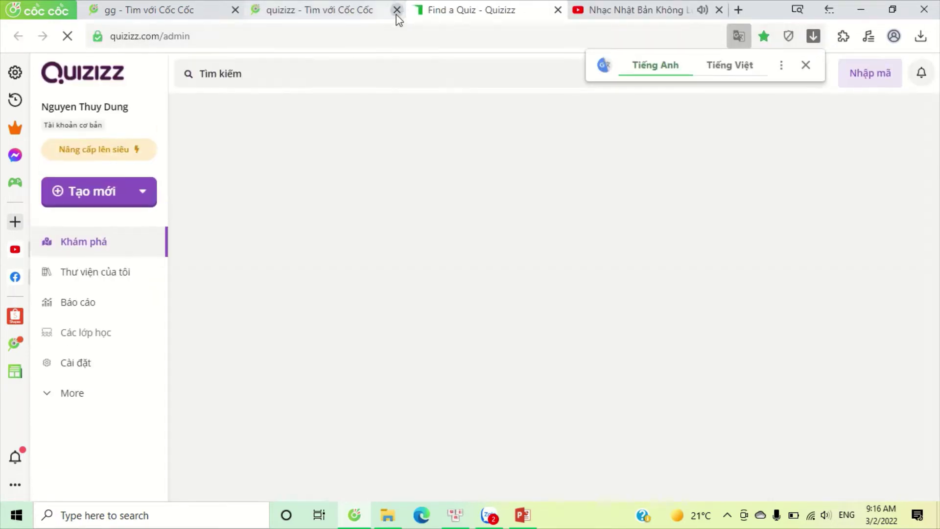
click(396, 10)
click(236, 11)
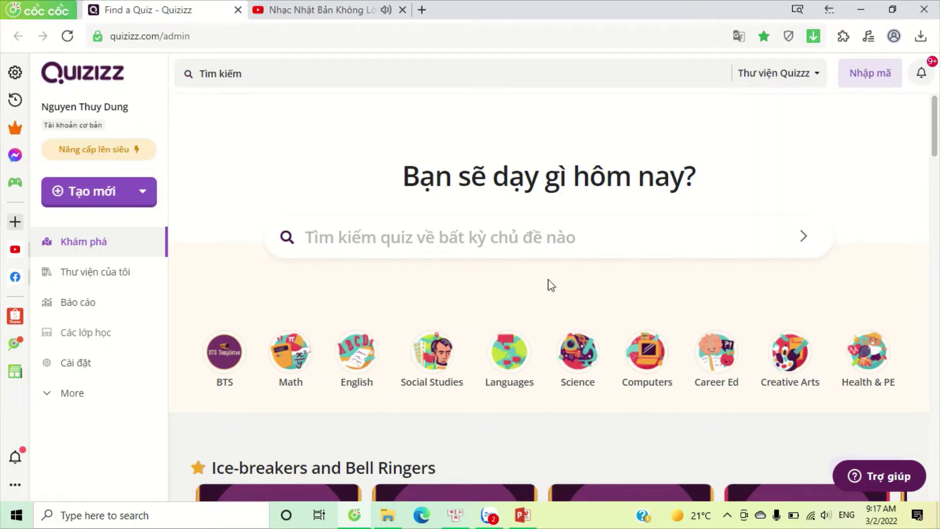
Open the English 4-Unit 1 quiz from the personal library and begin setting up a live game with it
click(98, 267)
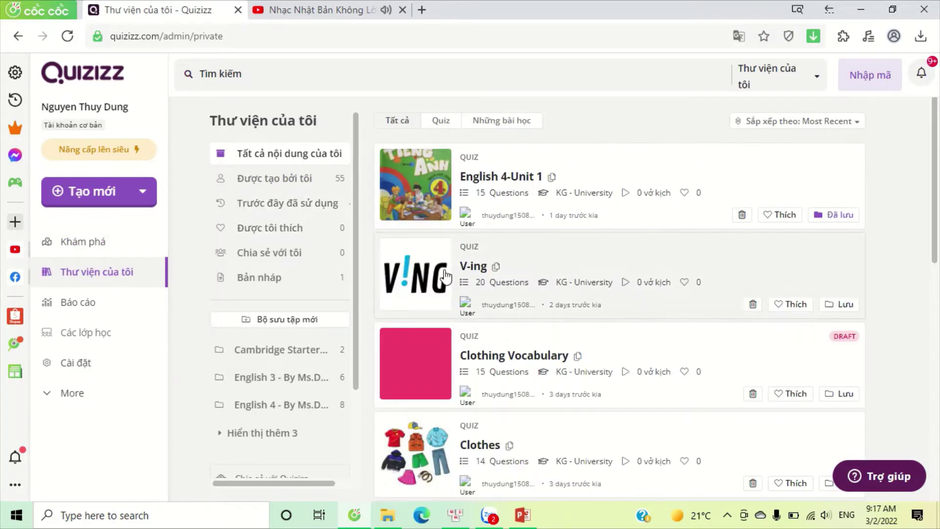
click(424, 196)
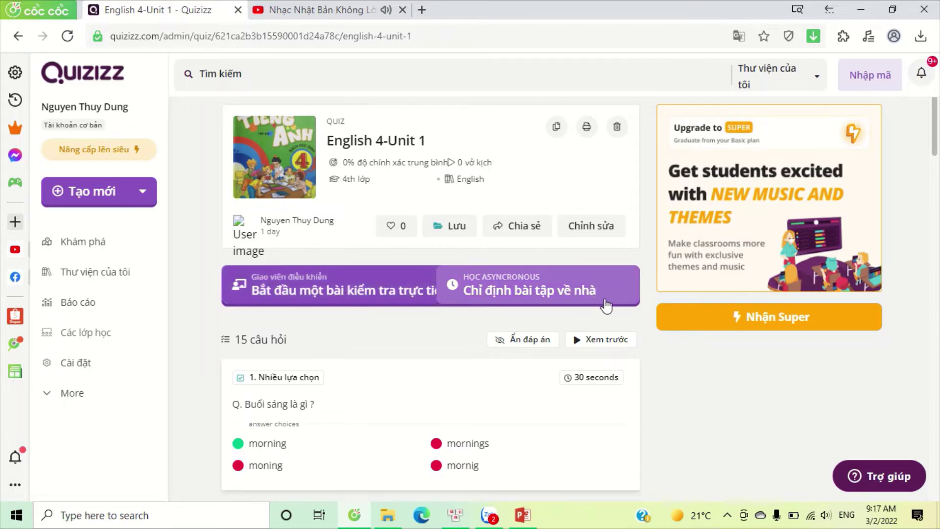
click(371, 305)
click(298, 344)
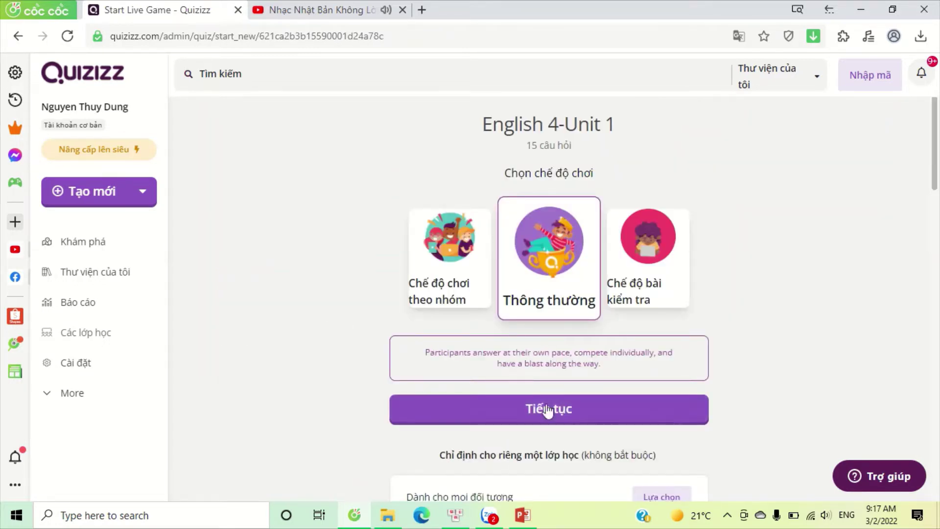
Set the number of attempts (Lượt chơi) to 1 in the live game's general settings
scroll(544, 415, down, 4)
scroll(542, 395, down, 4)
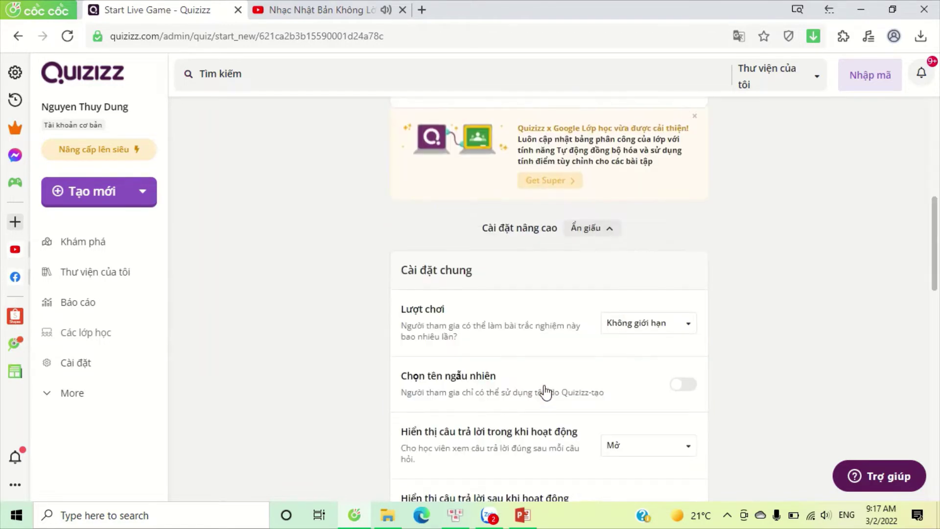
scroll(593, 348, up, 4)
scroll(602, 343, down, 5)
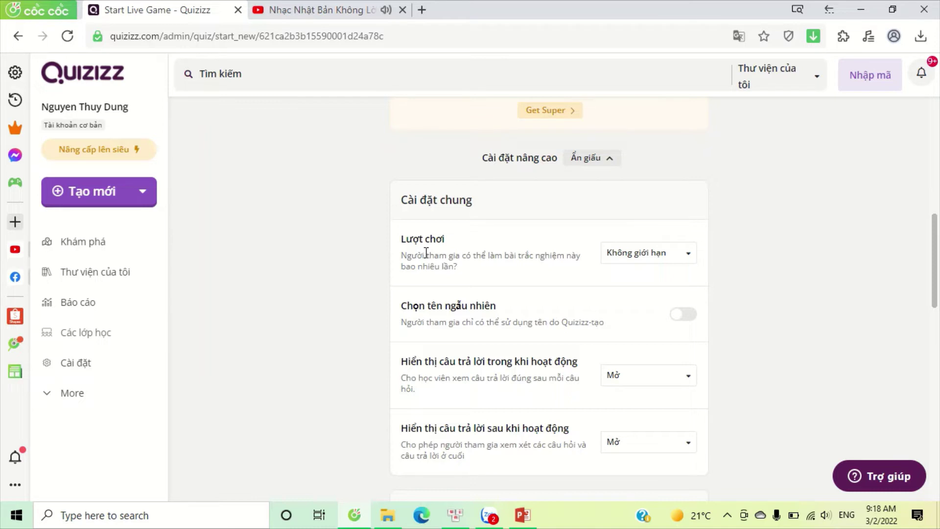
click(686, 265)
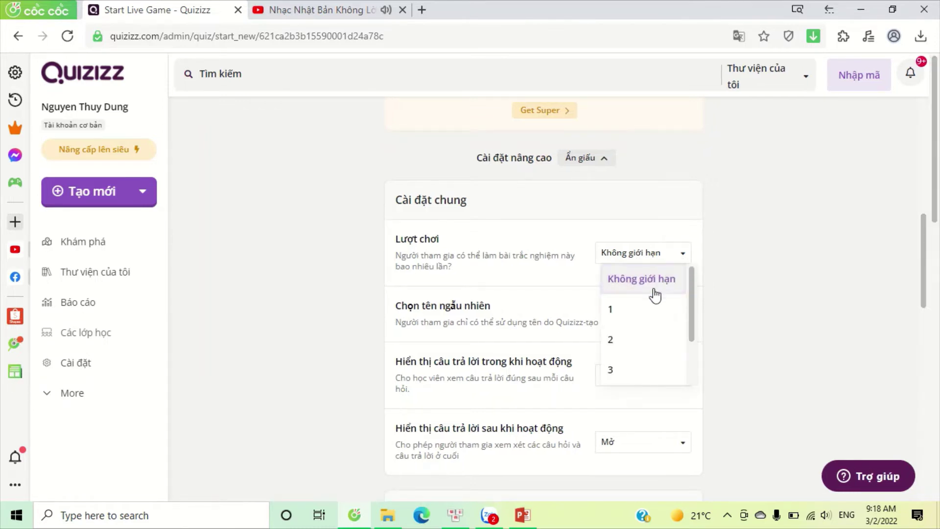
click(618, 311)
Look through the attempt limits and set Lượt chơi back to Không giới hạn
click(683, 260)
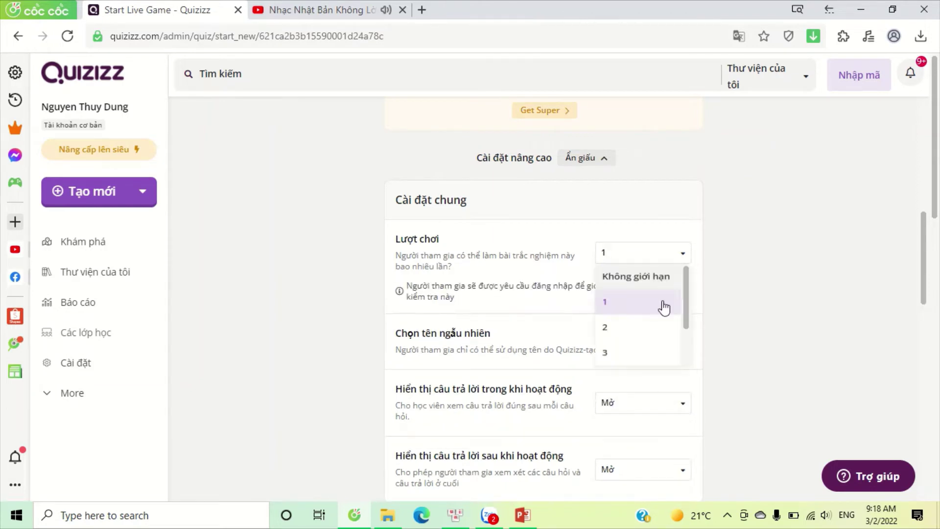
scroll(627, 361, down, 2)
scroll(628, 361, up, 2)
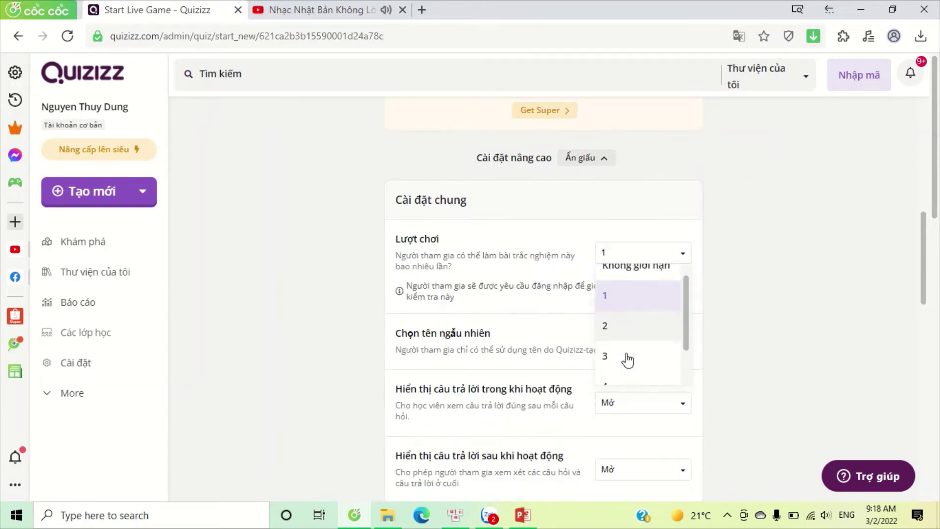
click(684, 259)
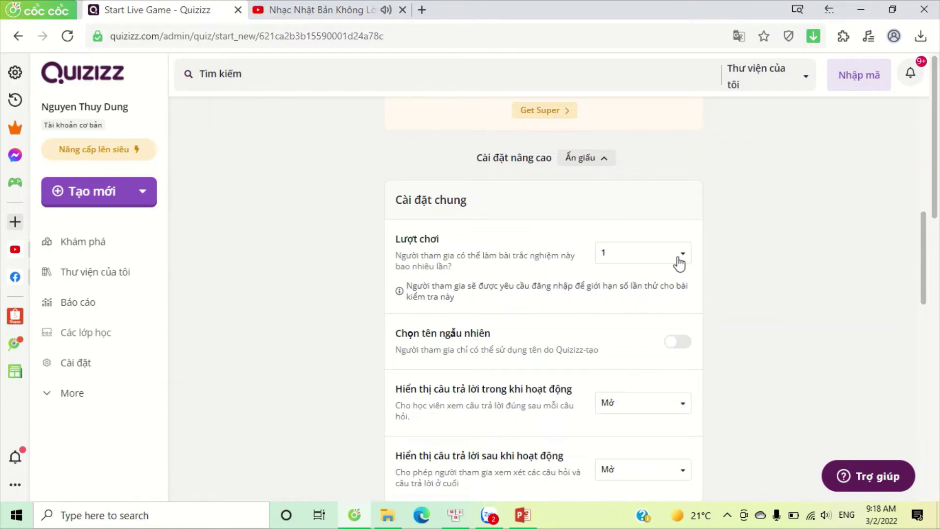
click(678, 261)
click(655, 277)
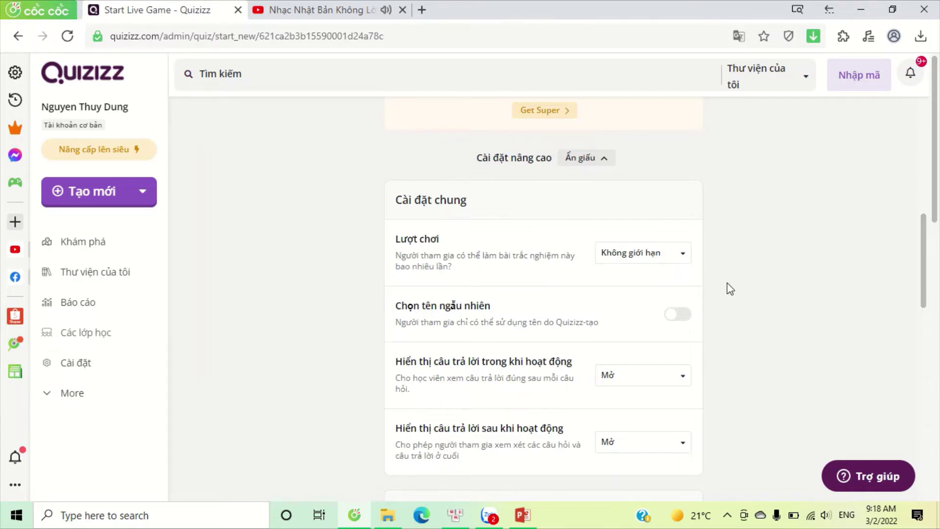
Examine the choices for showing answers during the activity and the remaining activity settings, from Power-up to memes
scroll(699, 314, down, 3)
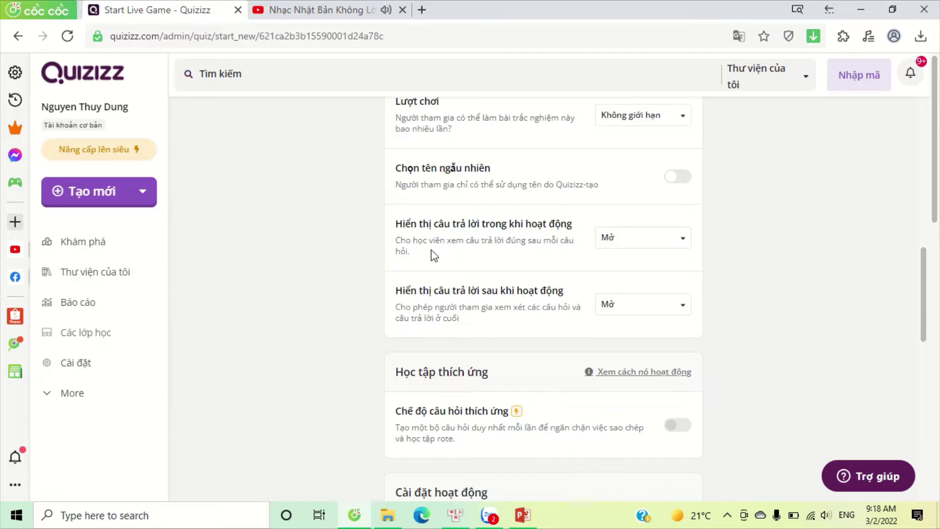
click(684, 250)
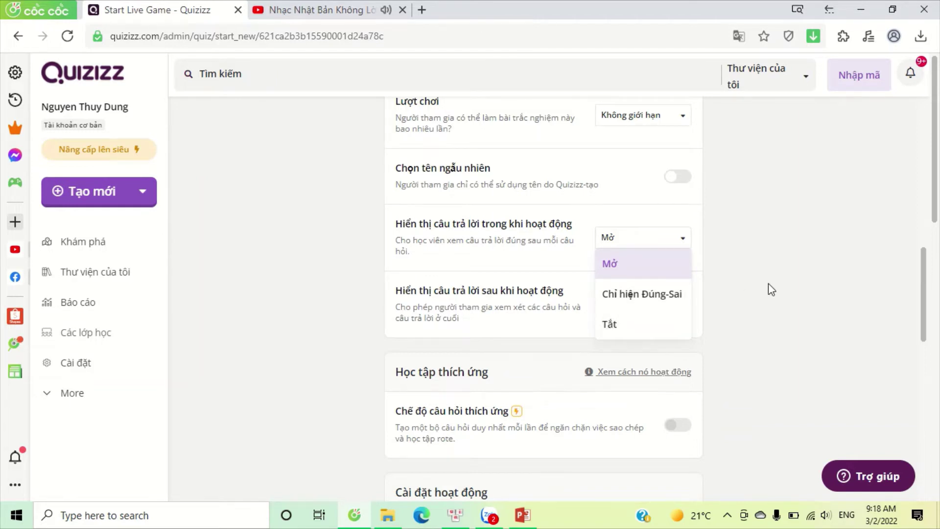
click(495, 320)
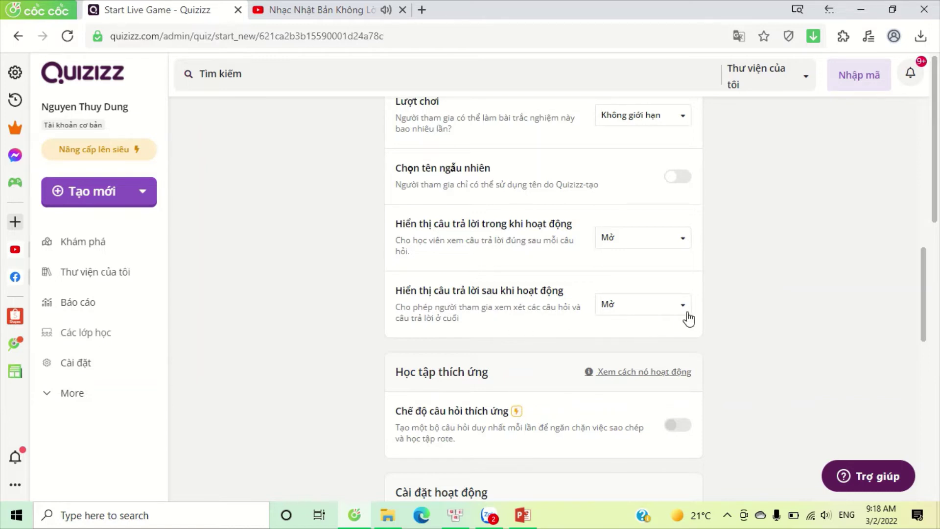
scroll(608, 323, down, 3)
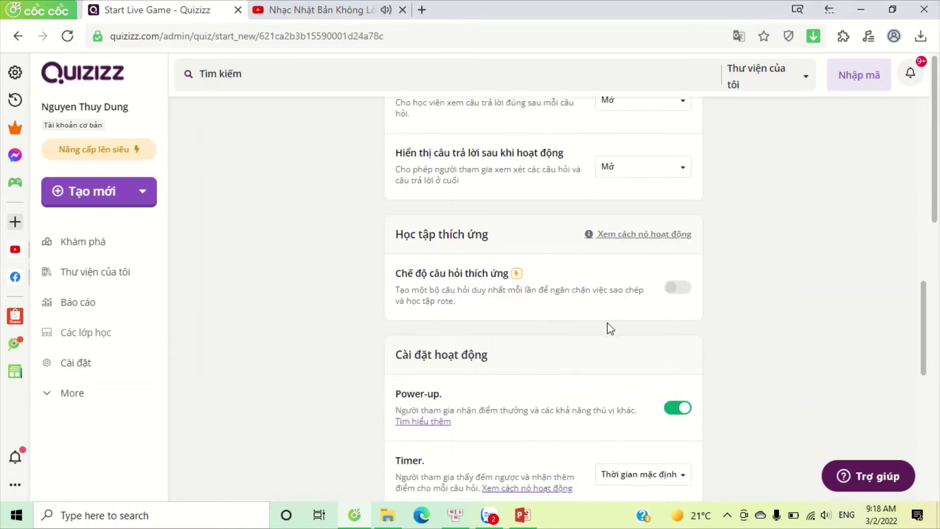
scroll(607, 324, down, 3)
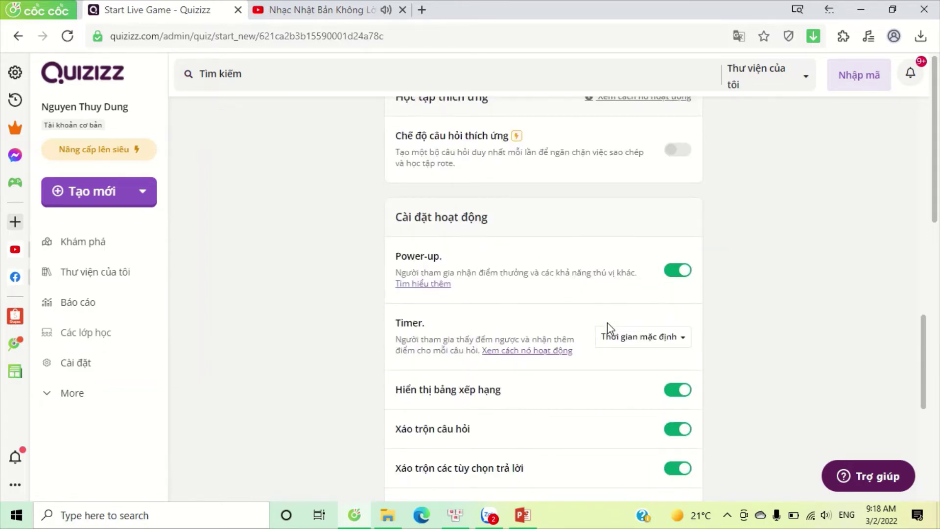
scroll(607, 323, up, 10)
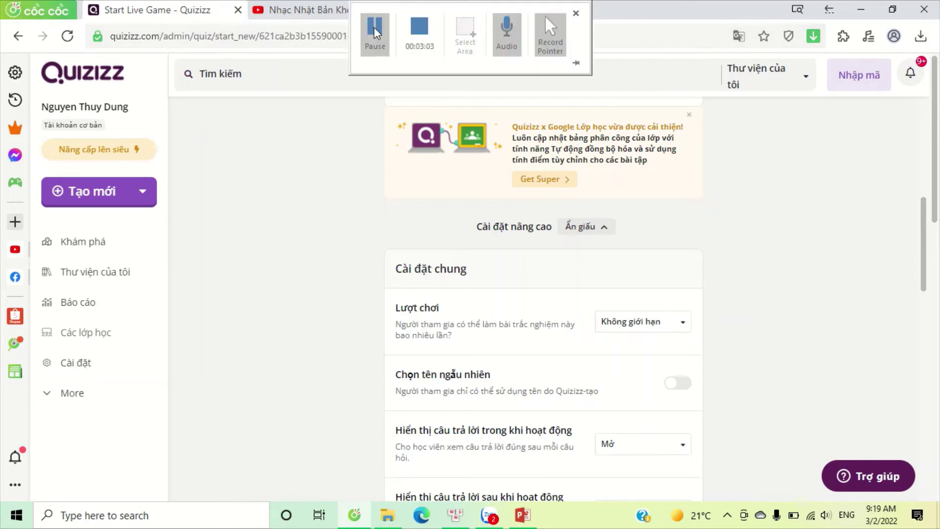
scroll(638, 354, down, 10)
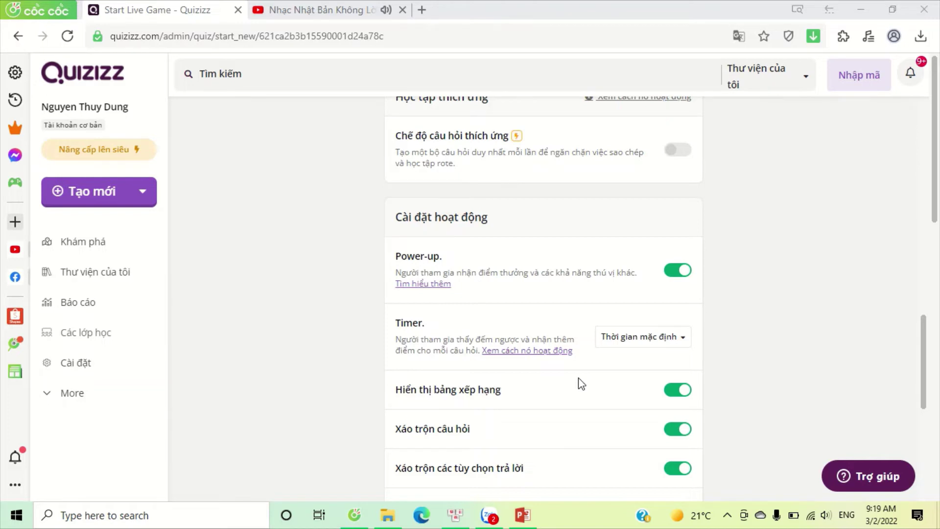
scroll(418, 389, down, 1)
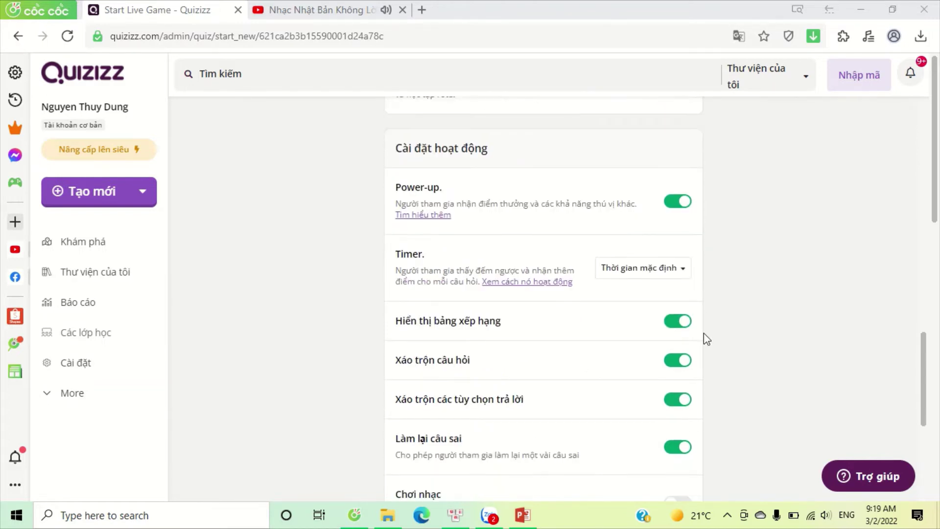
scroll(703, 376, down, 1)
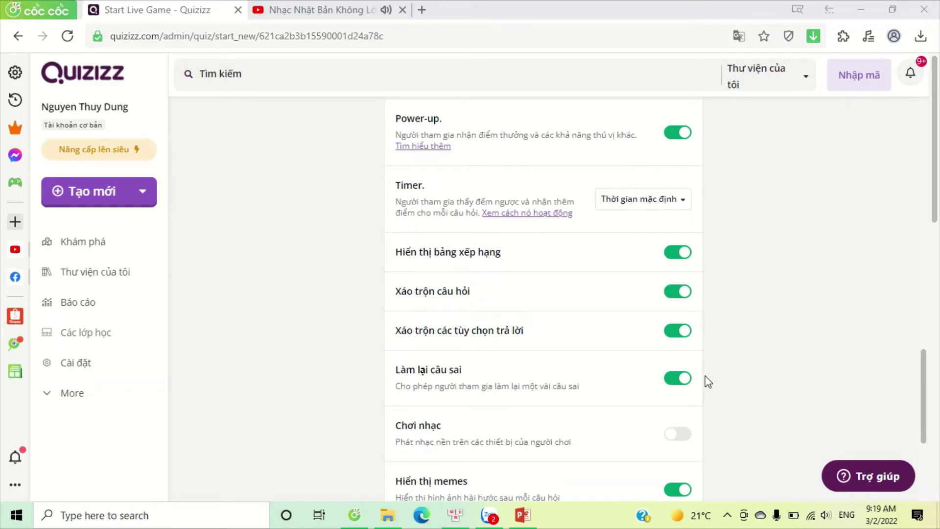
scroll(708, 382, down, 1)
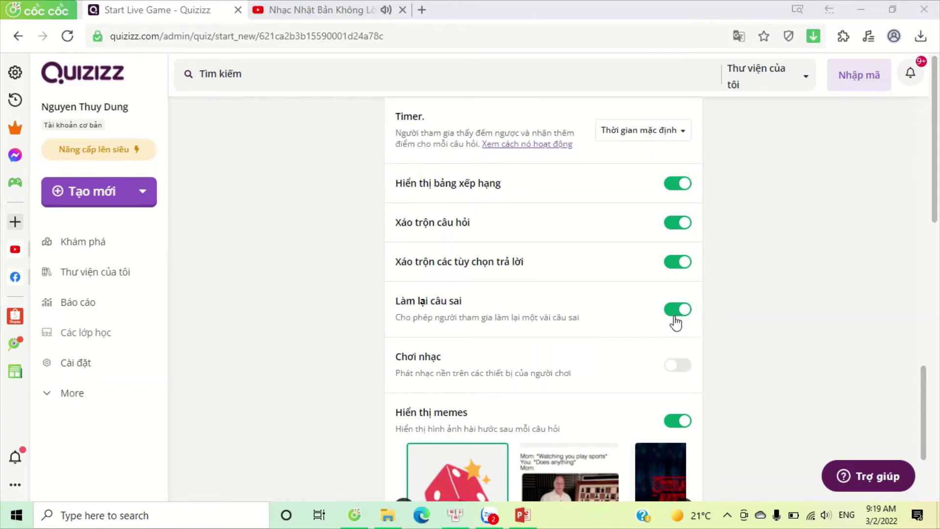
scroll(673, 323, down, 3)
scroll(672, 323, down, 1)
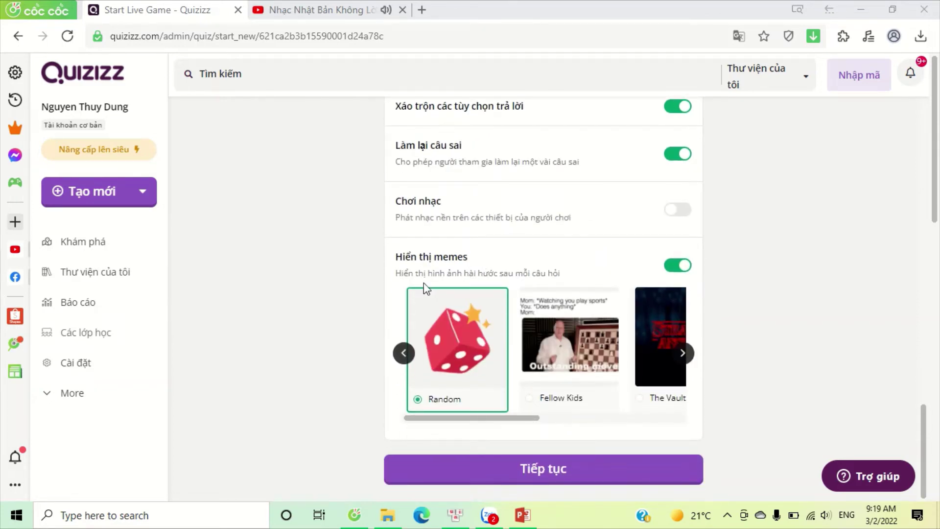
Switch Hiển thị memes off and on again, and browse the available meme sets
click(677, 265)
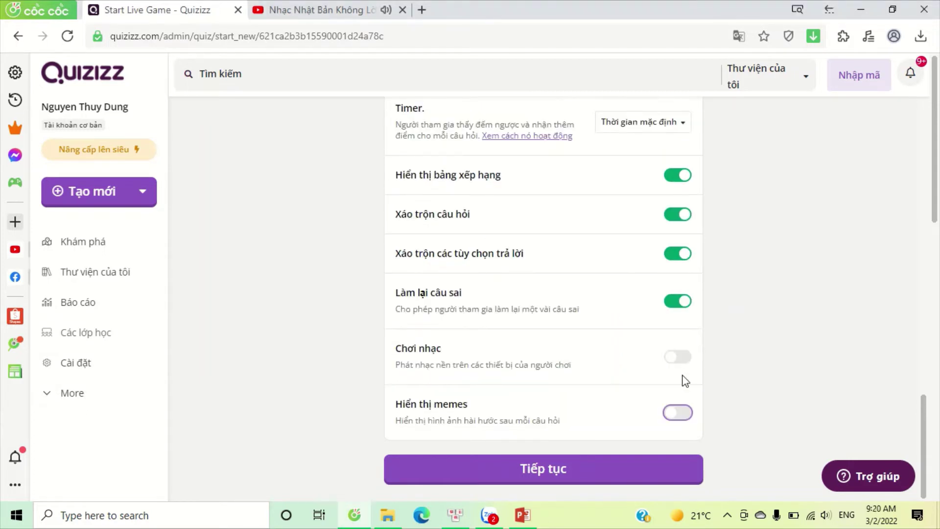
click(680, 413)
scroll(633, 404, down, 2)
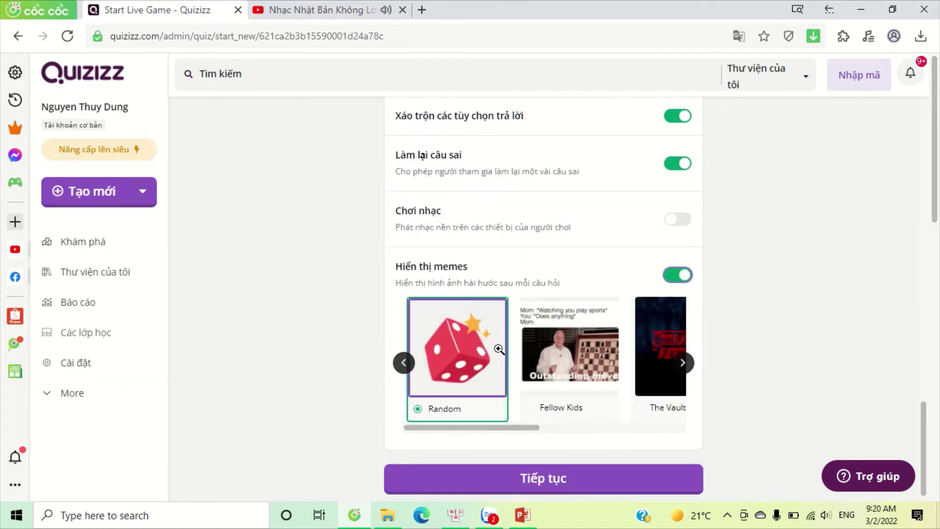
click(683, 362)
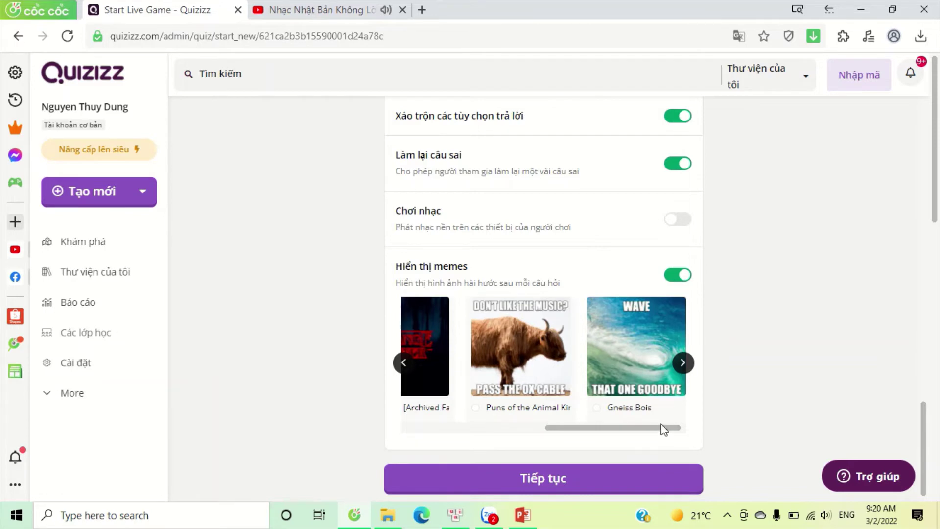
scroll(662, 427, down, 1)
scroll(644, 420, up, 2)
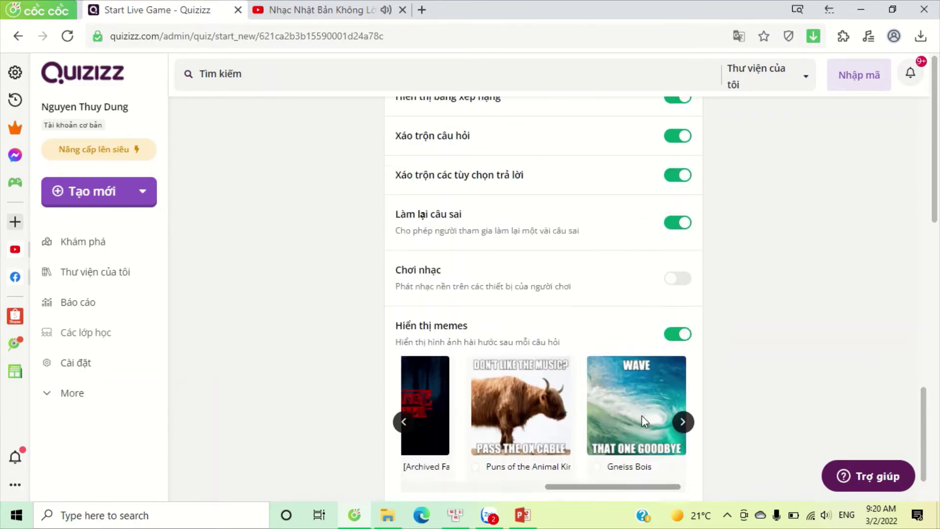
Turn off Hiển thị memes and turn on Chơi nhạc, continuing with these settings to the live game lobby
click(678, 340)
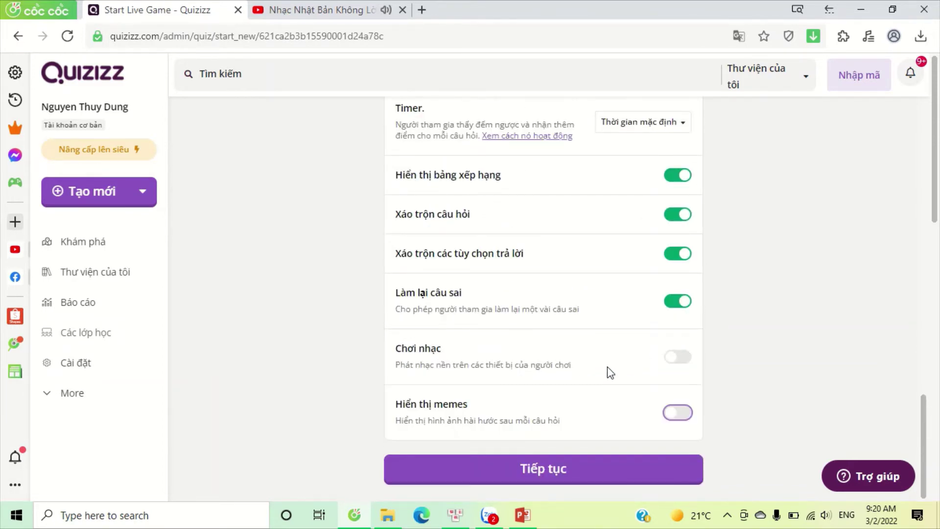
click(675, 362)
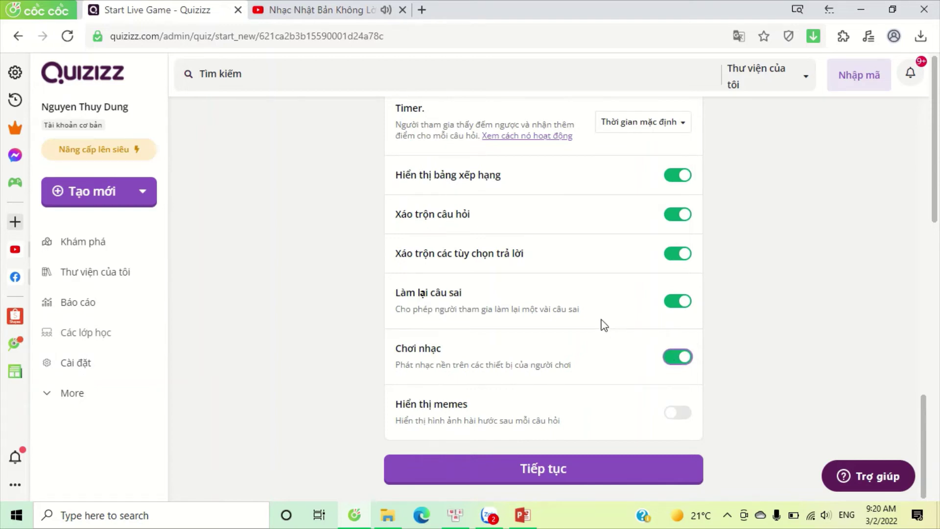
scroll(604, 325, up, 15)
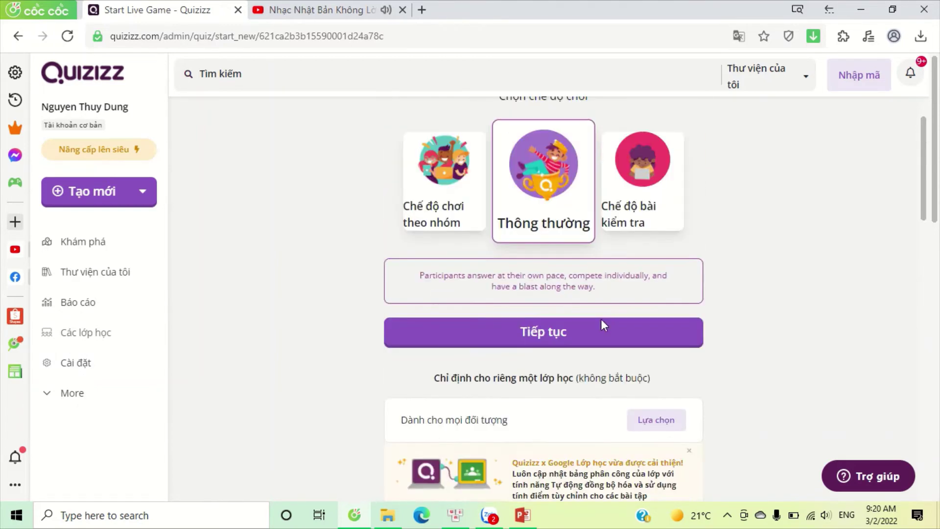
click(580, 344)
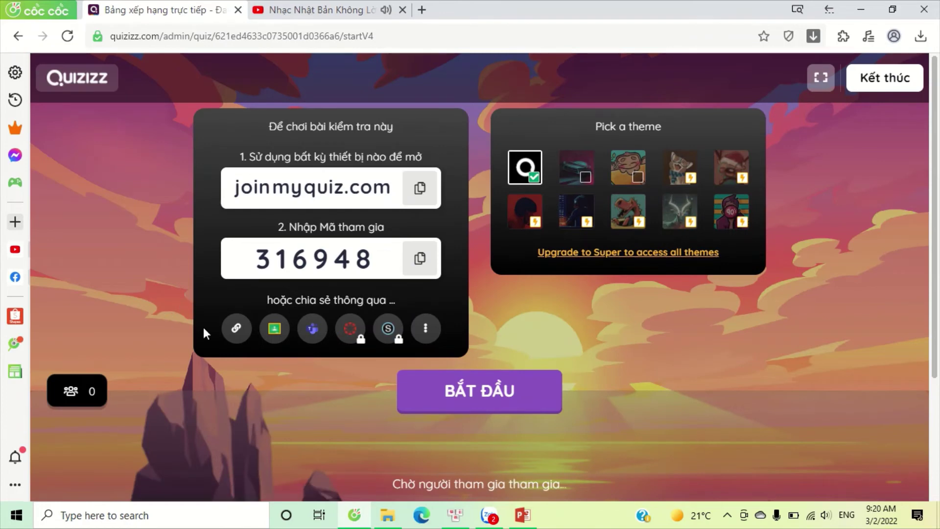
Copy the live game's join link and compare the free lobby themes, settling on the jungle monkey theme
click(237, 330)
click(581, 178)
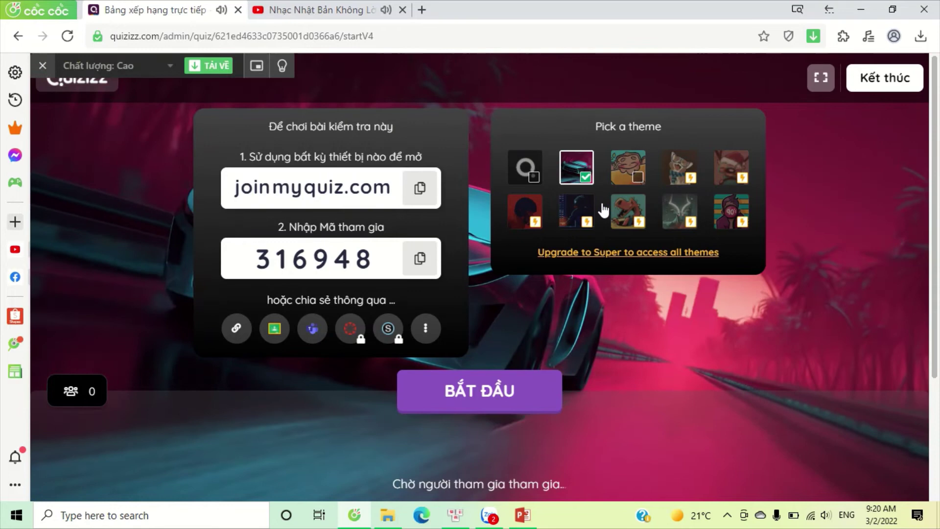
click(628, 169)
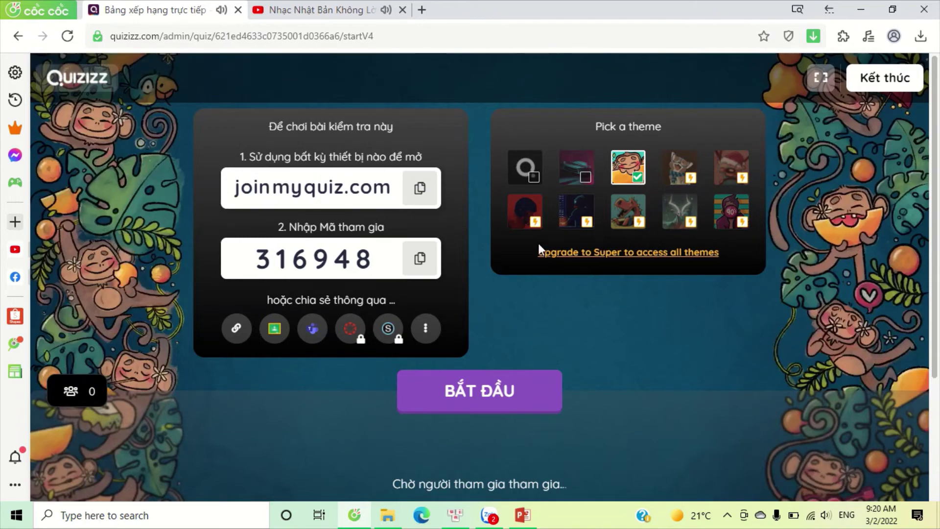
click(578, 175)
click(539, 181)
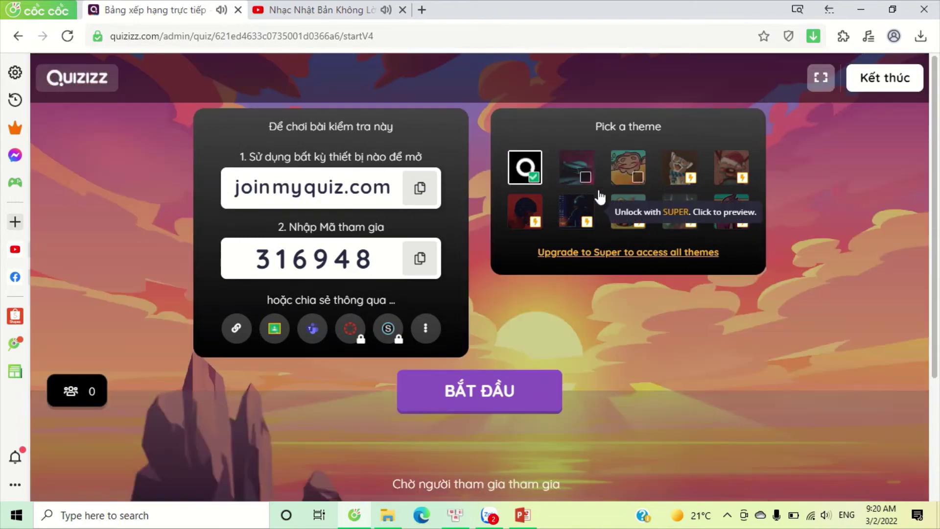
click(639, 178)
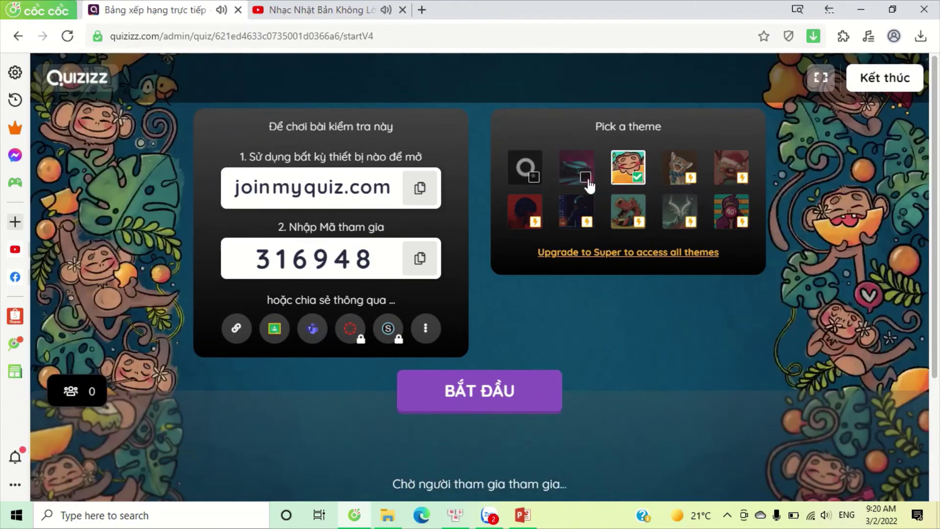
click(583, 182)
click(539, 180)
click(642, 182)
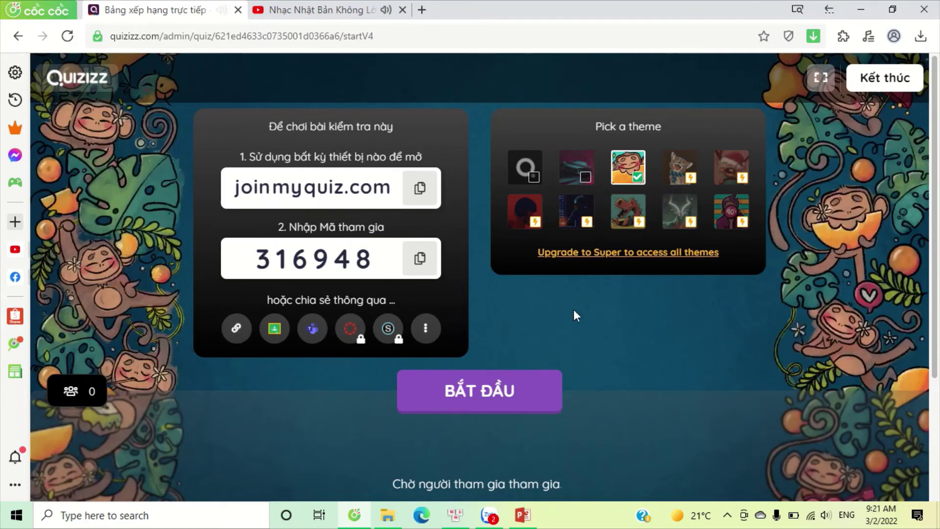
Leave the live game lobby and open the English 4-Unit 1 quiz from the library for assigning as homework
click(102, 88)
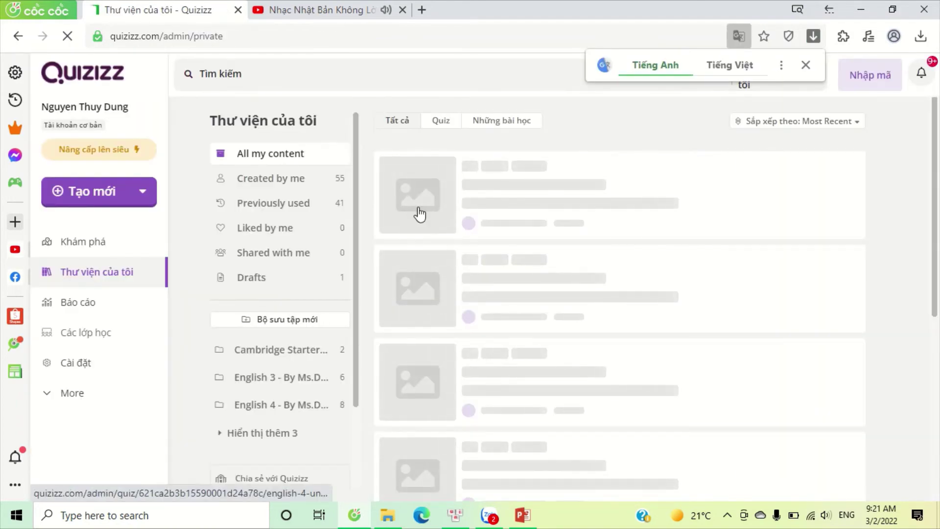
click(427, 205)
click(534, 304)
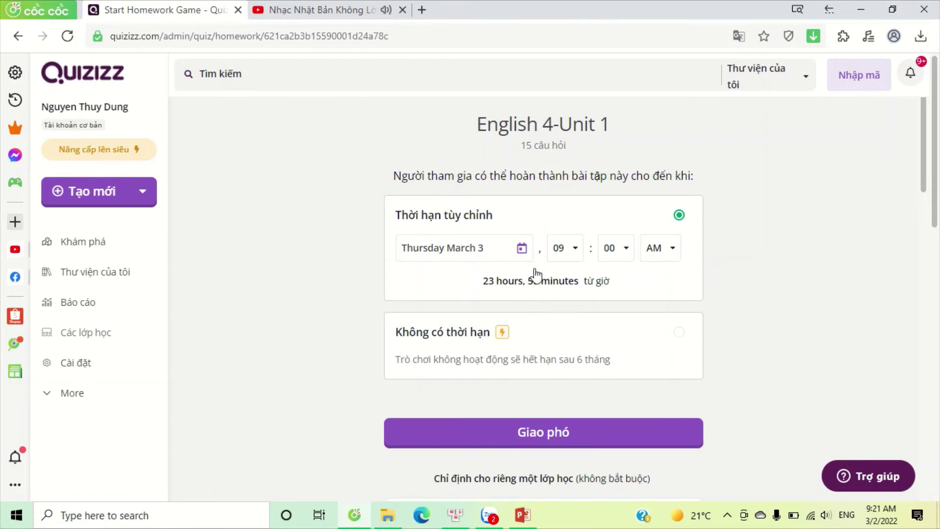
Set the homework's custom deadline date to Tuesday March 15 and check which dates the calendar offers
click(522, 248)
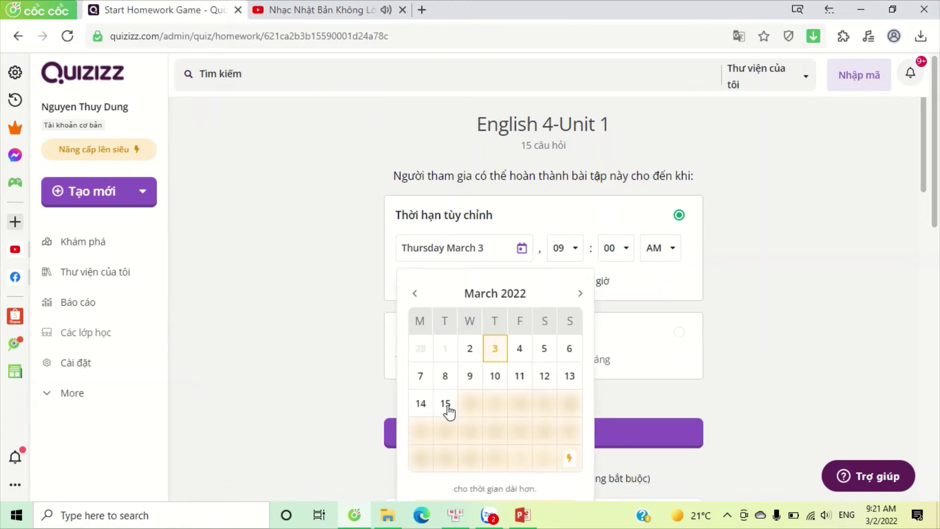
click(446, 403)
click(522, 248)
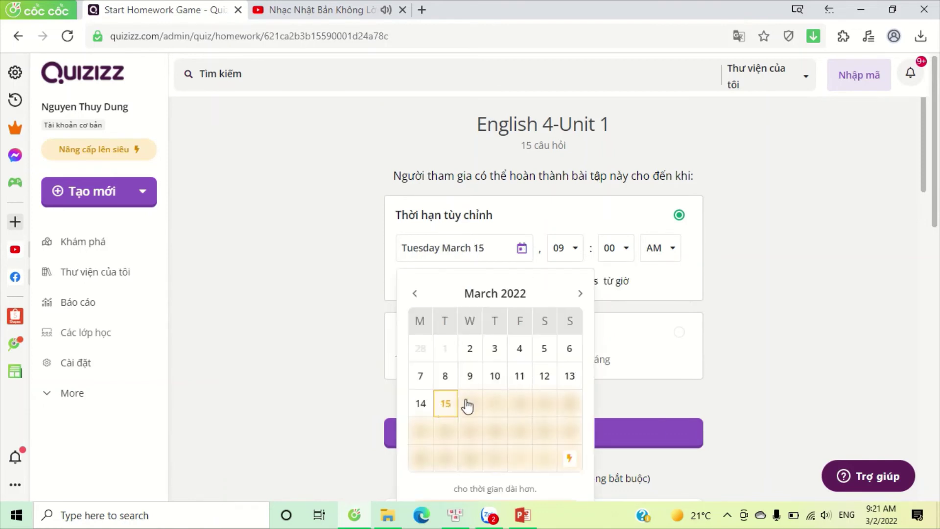
click(762, 298)
click(521, 248)
click(817, 287)
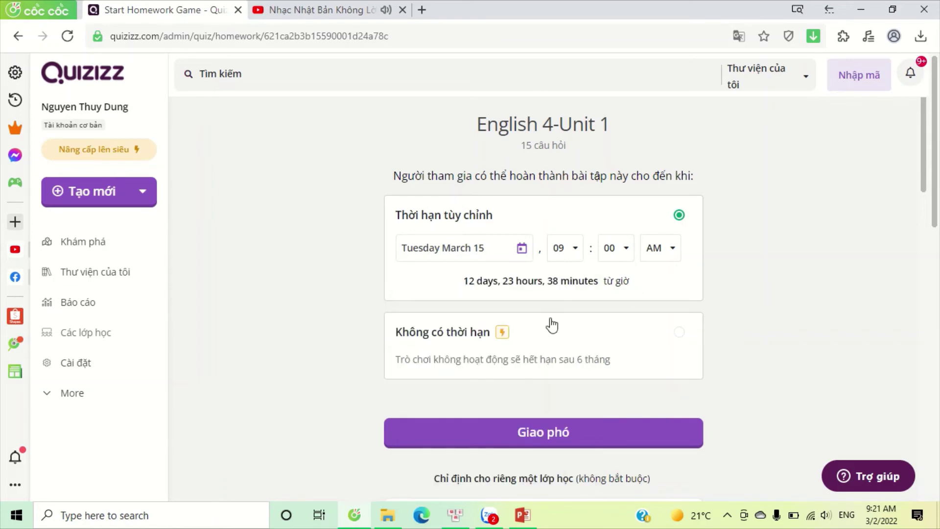
Examine the class assignment option and the advanced settings of the homework
scroll(549, 325, down, 3)
scroll(549, 325, down, 8)
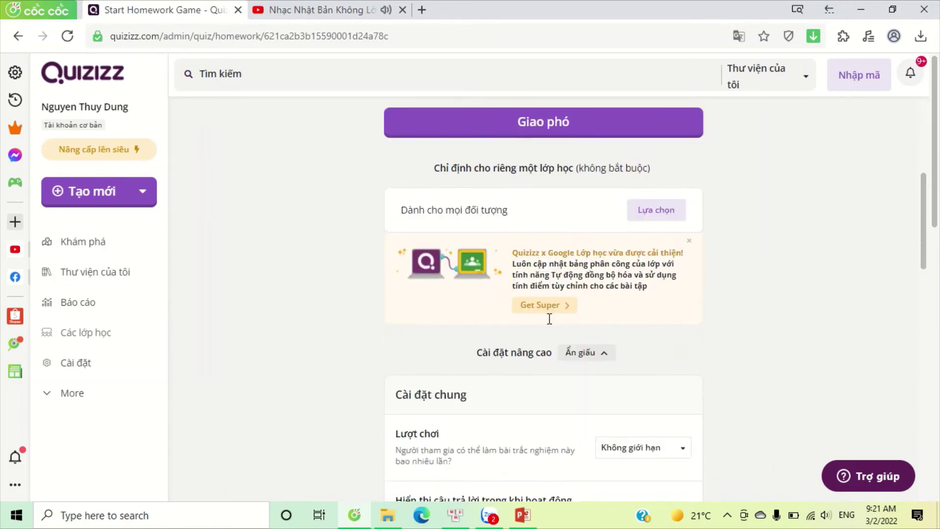